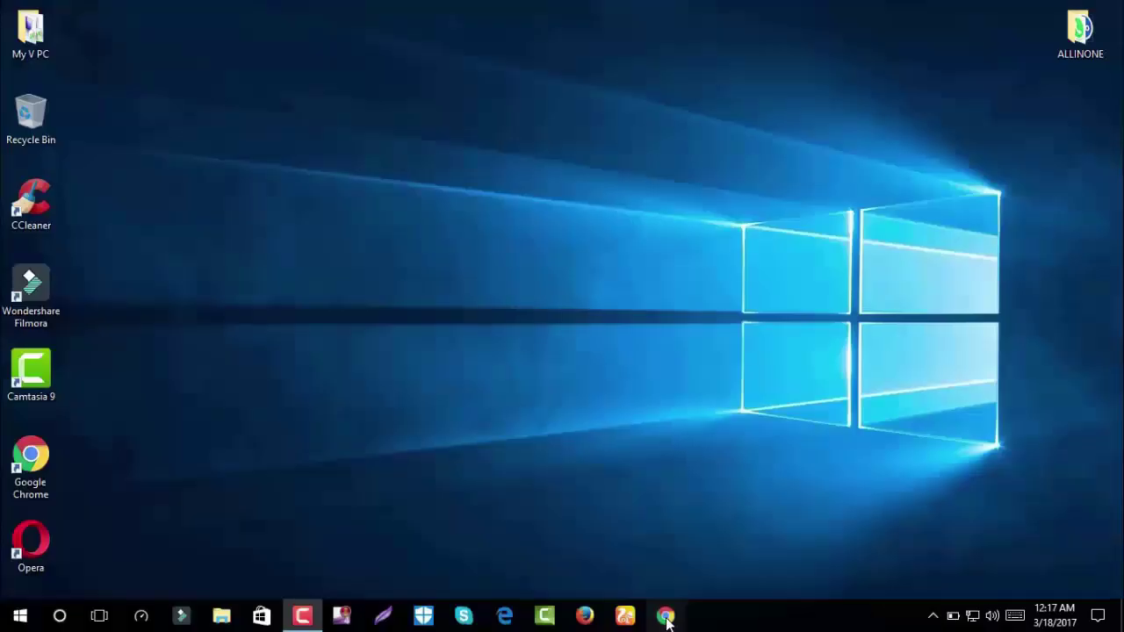
- Open Facebook from the bookmark in a maximized Chrome window and log in to the News Feed
click(666, 618)
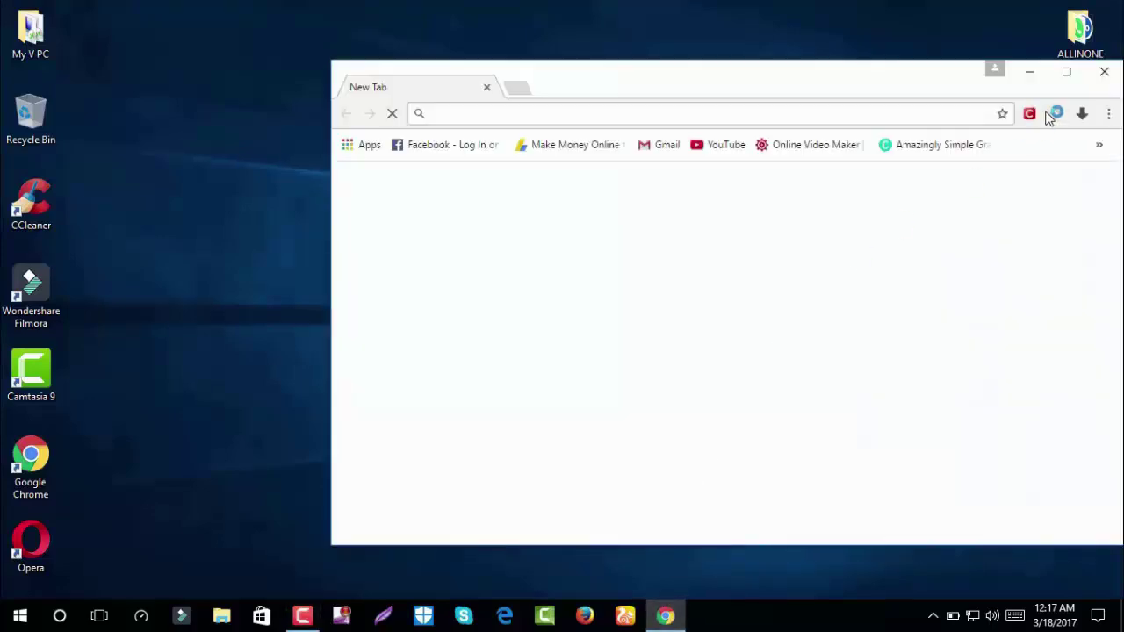
click(1066, 74)
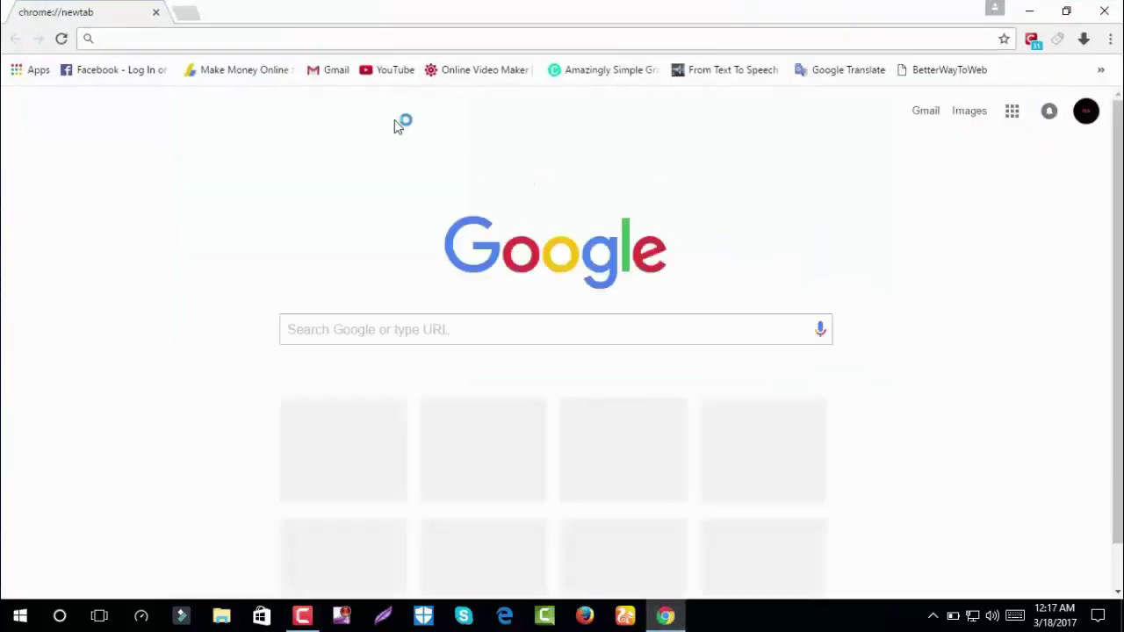
click(143, 72)
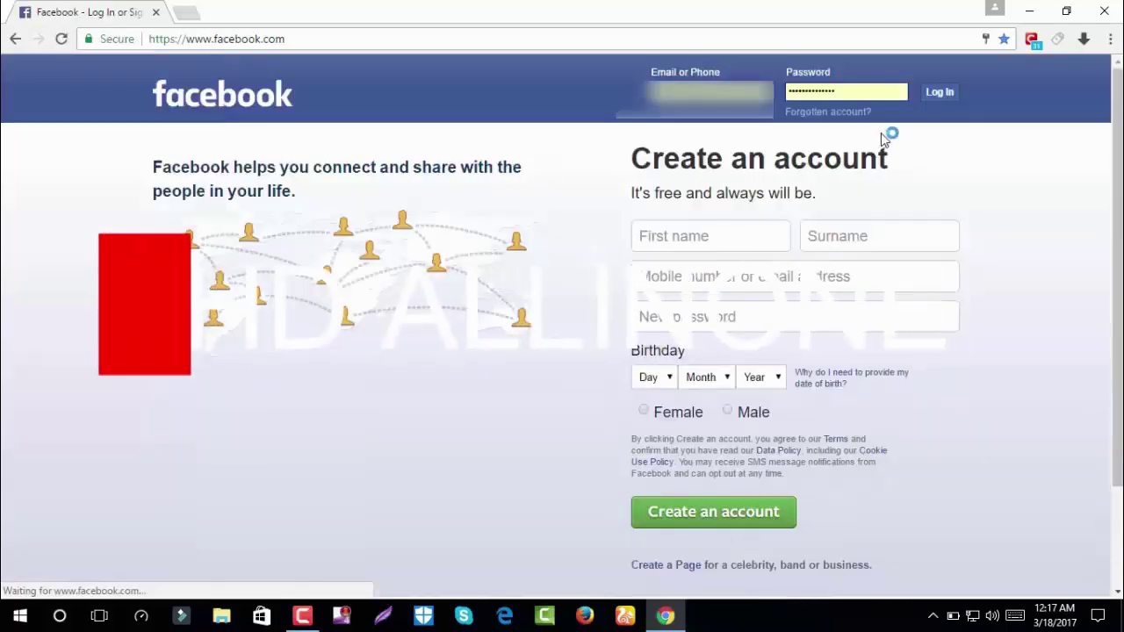
click(939, 93)
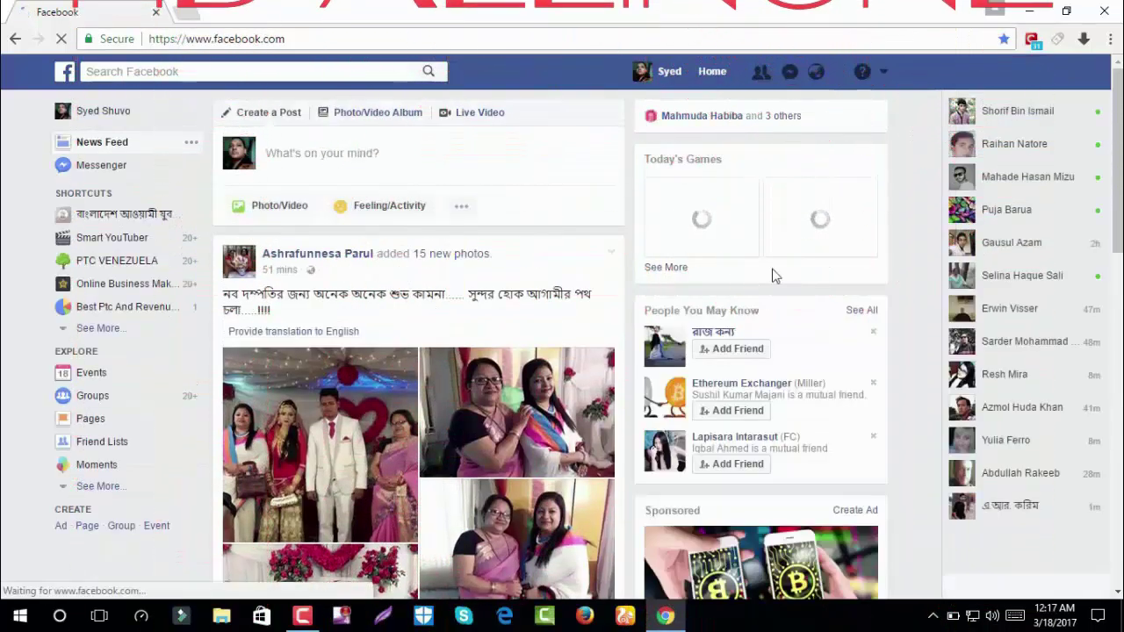
- Preview the chat's Block Messages prompt, close it without blocking, and reopen the chat's options
scroll(884, 380, down, 3)
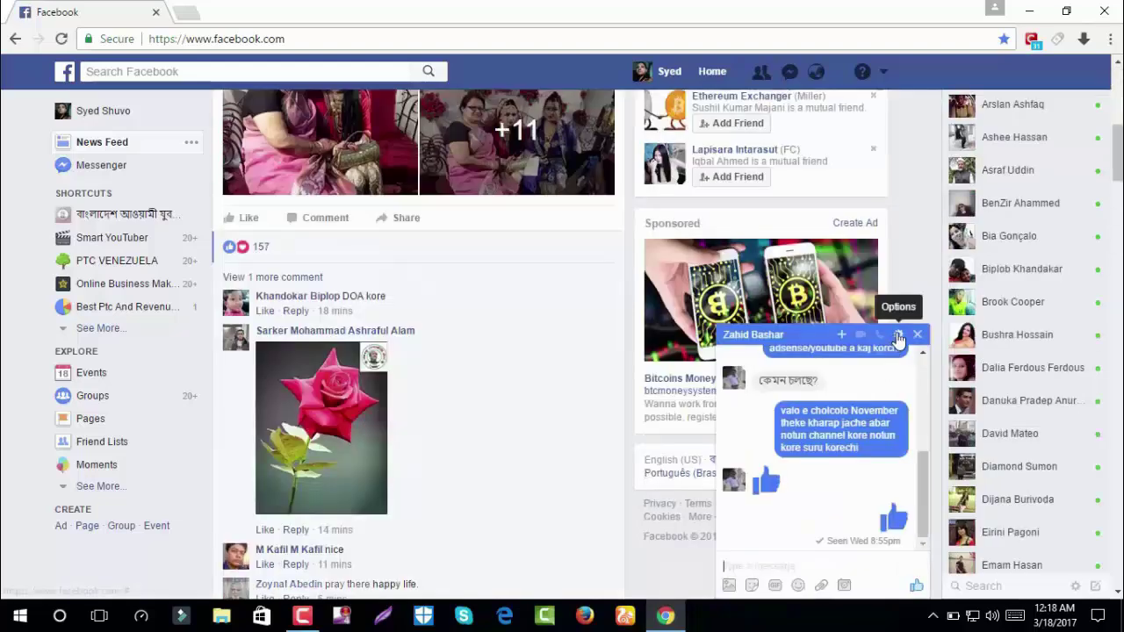
click(898, 335)
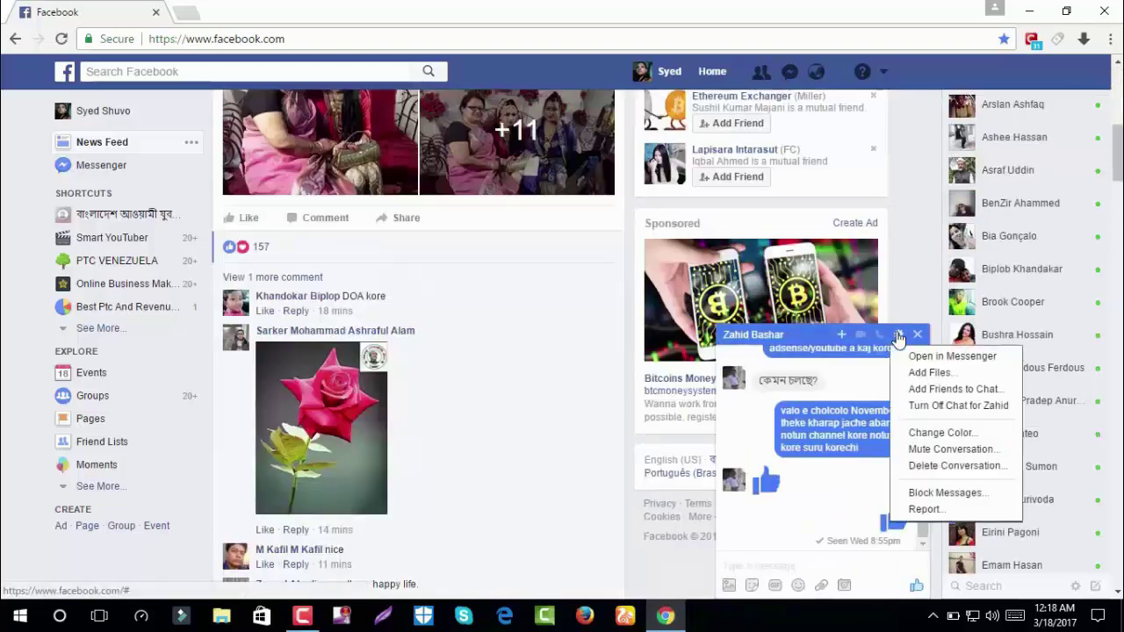
click(928, 494)
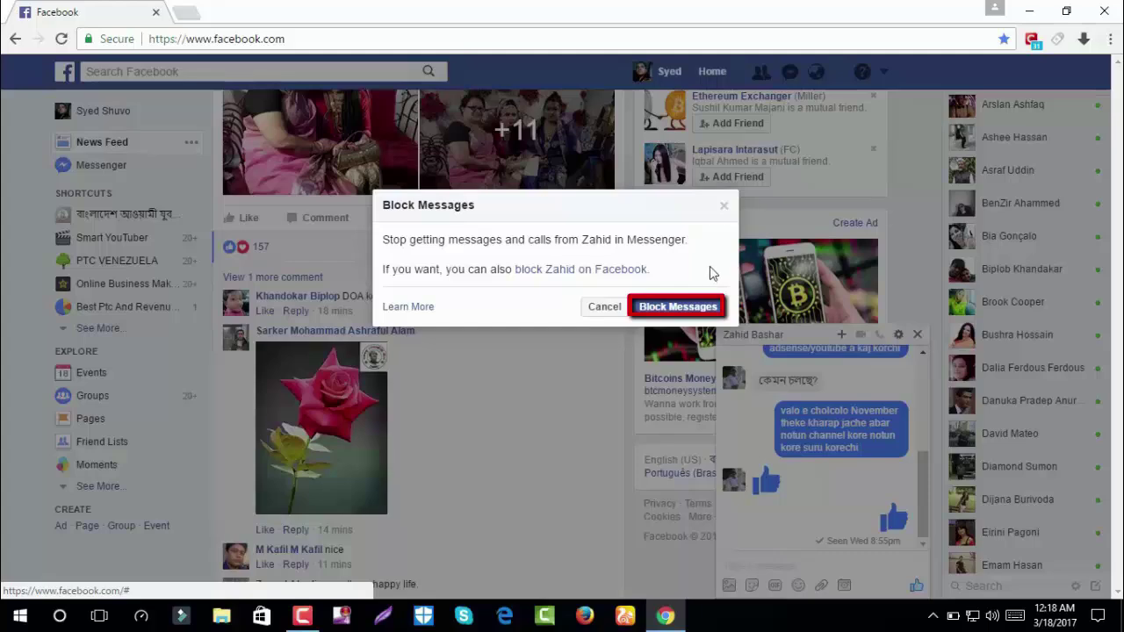
click(725, 209)
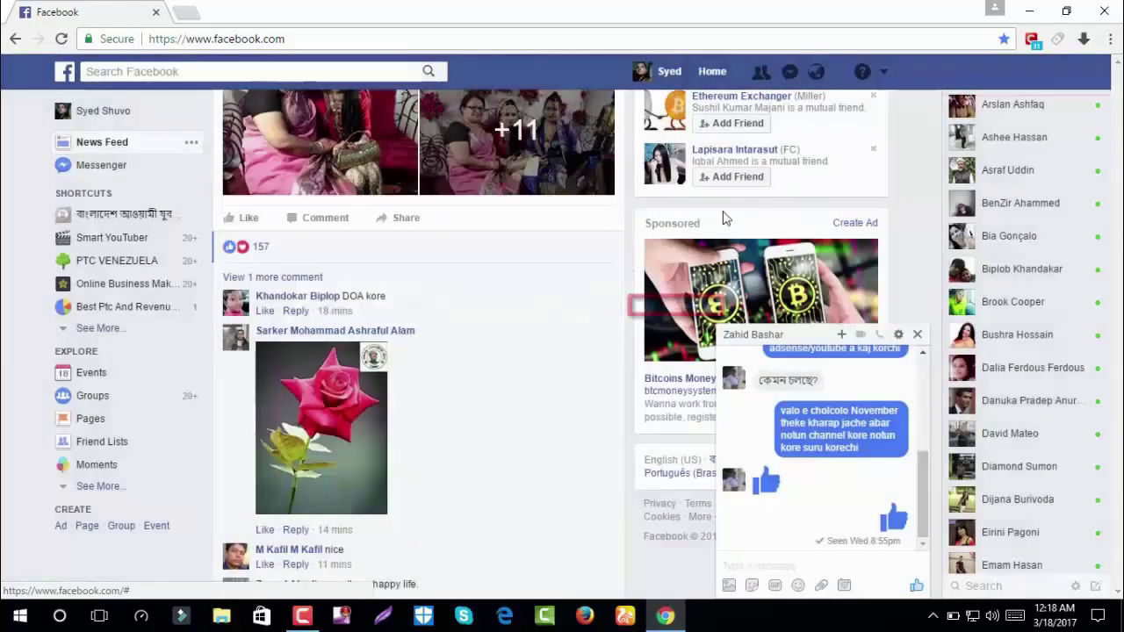
click(898, 336)
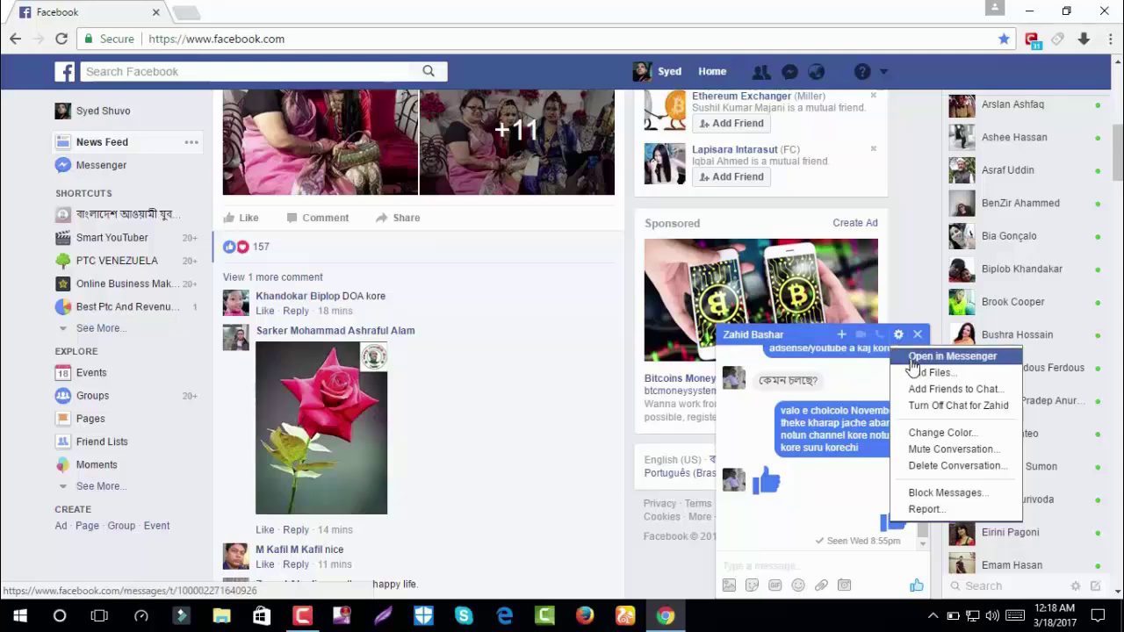
- Open the friend's chat conversation in the full Messenger view
click(914, 358)
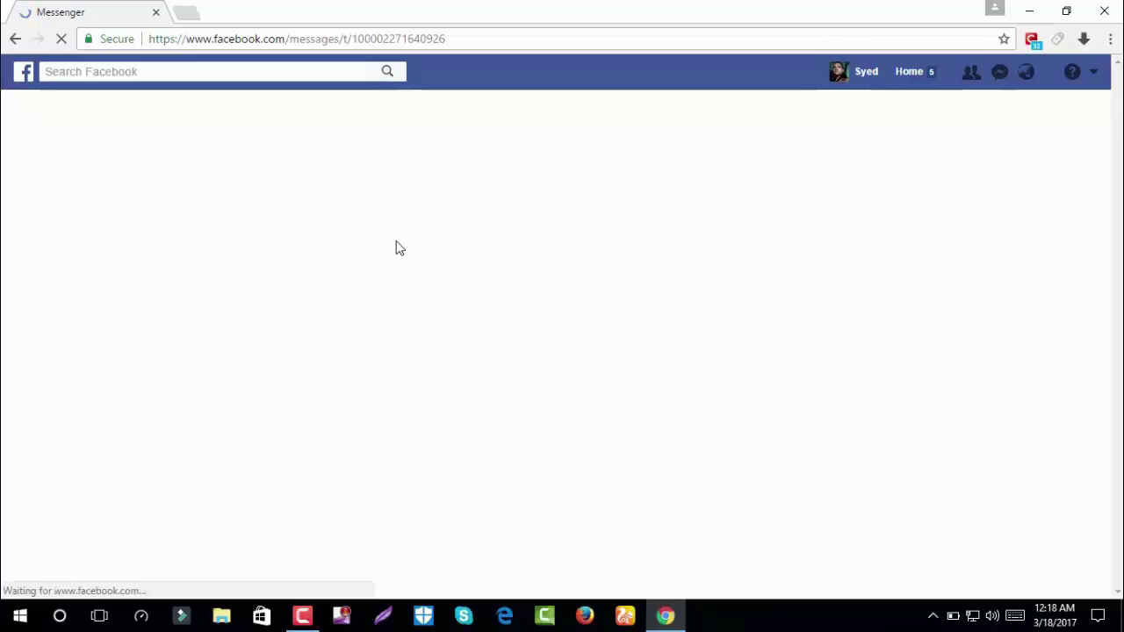
scroll(226, 313, down, 2)
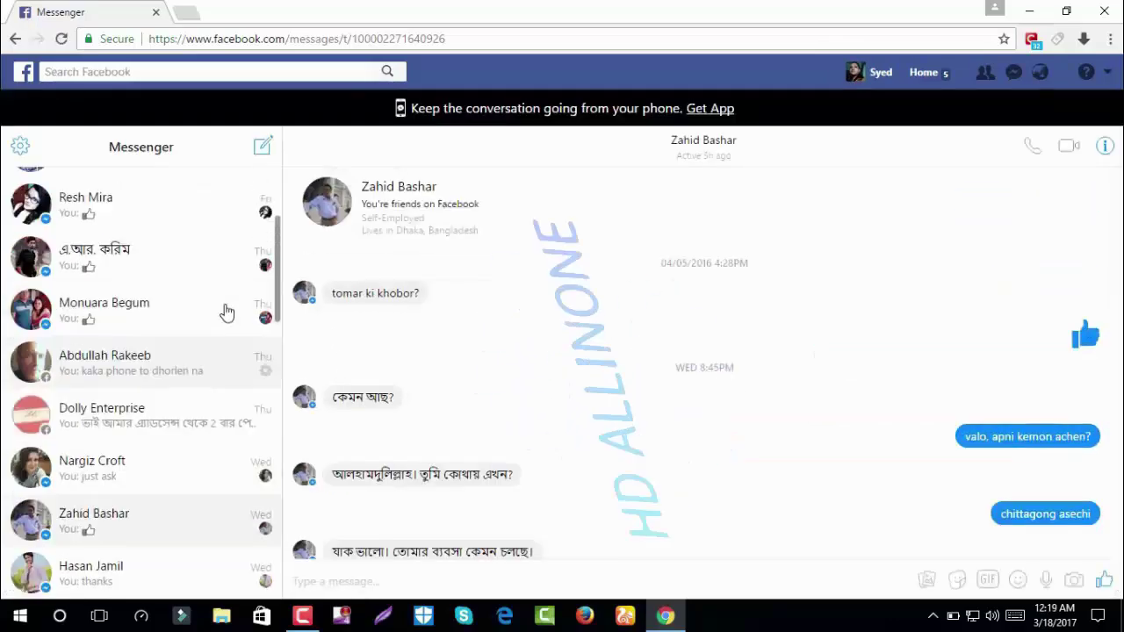
scroll(225, 314, up, 2)
scroll(226, 313, down, 6)
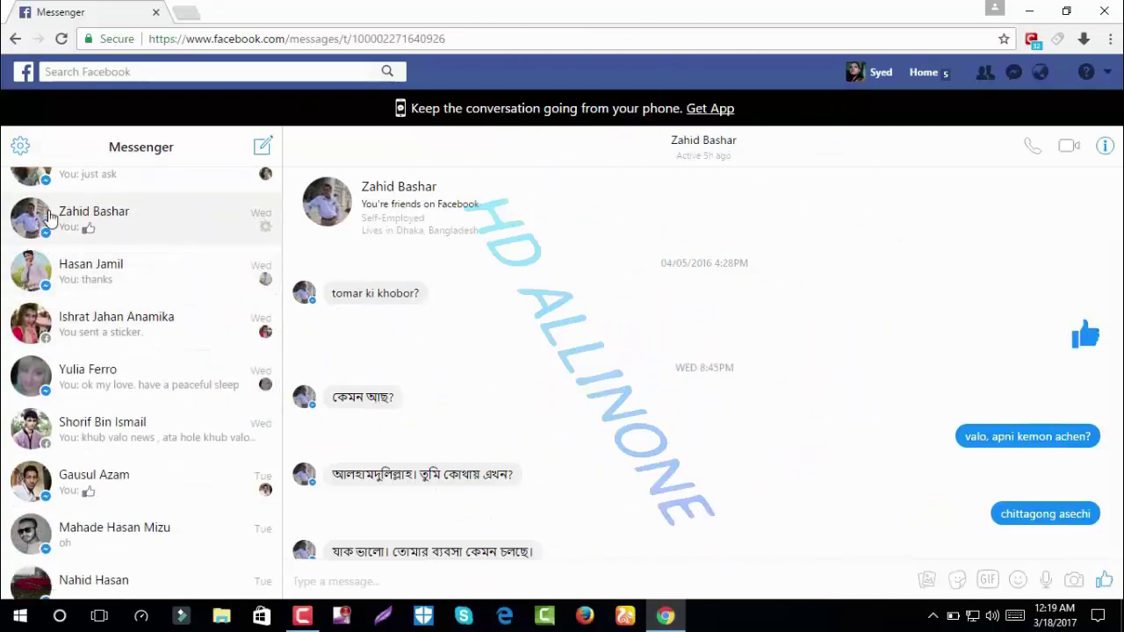
- Bring up Block Messages for the conversation in Messenger and cancel it without blocking
click(266, 230)
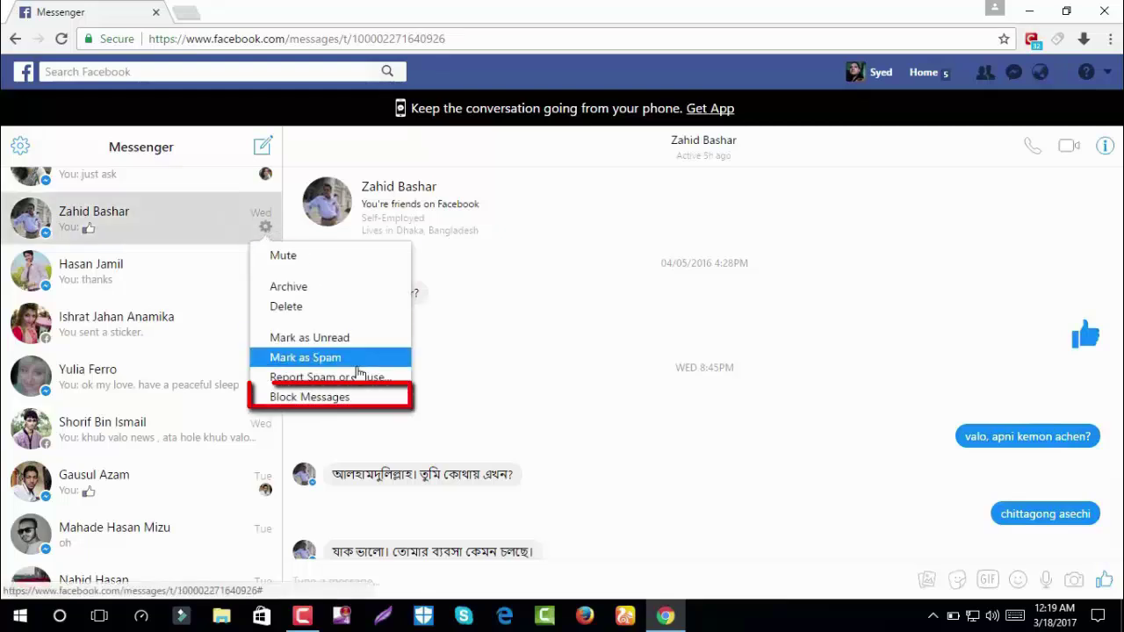
click(338, 406)
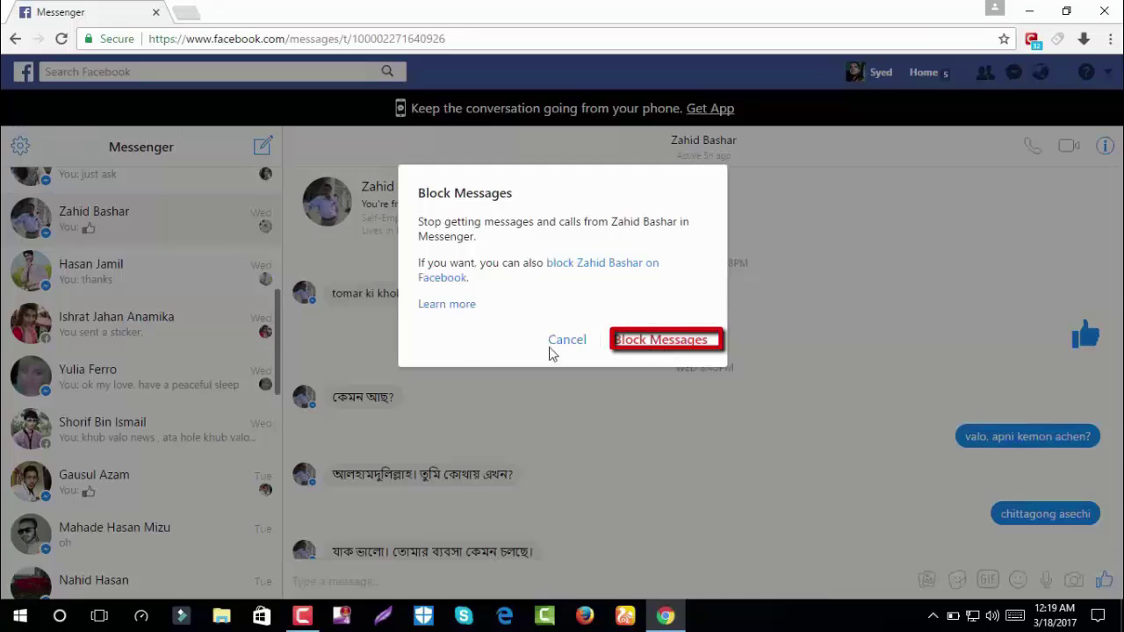
click(555, 345)
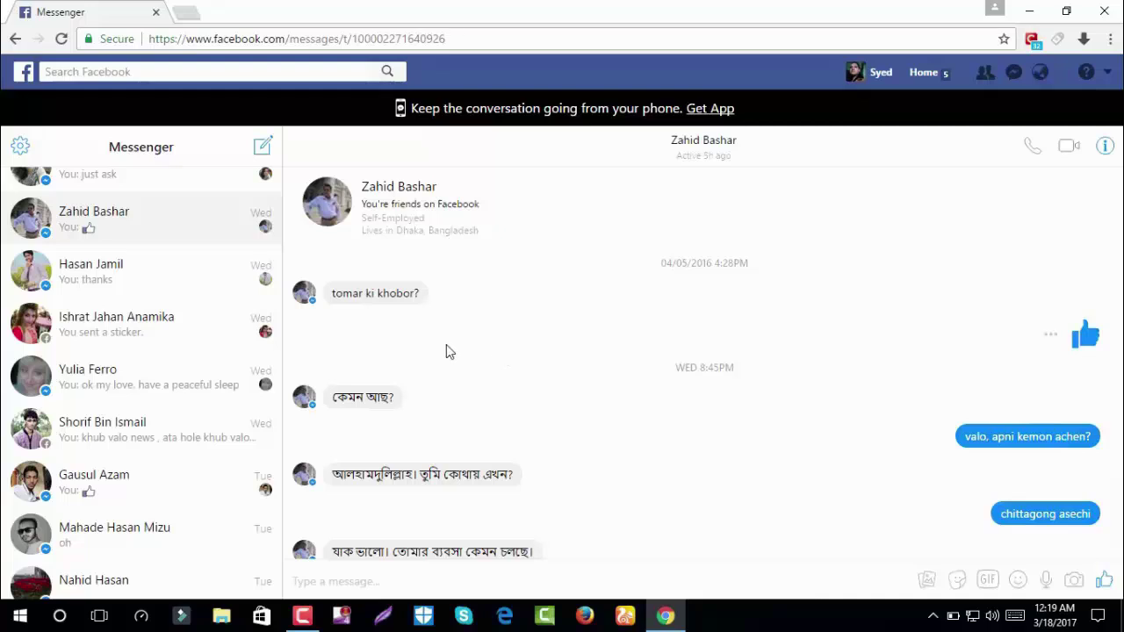
- From the home feed, search for 'ssfs midea' and open the Ssfs Midea profile under People
click(922, 77)
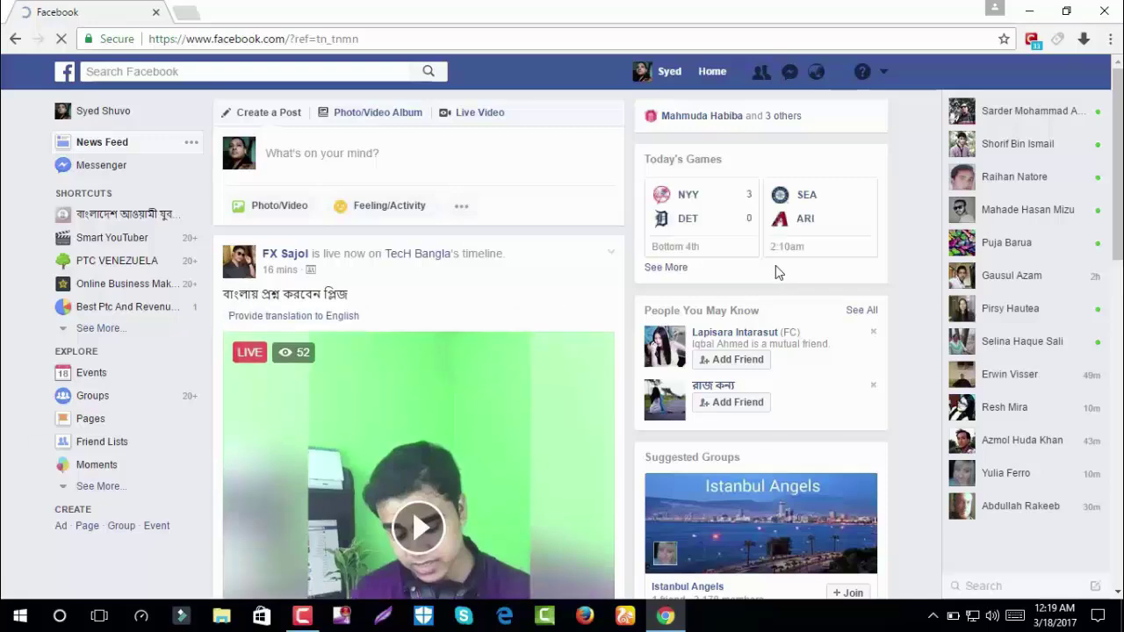
click(291, 71)
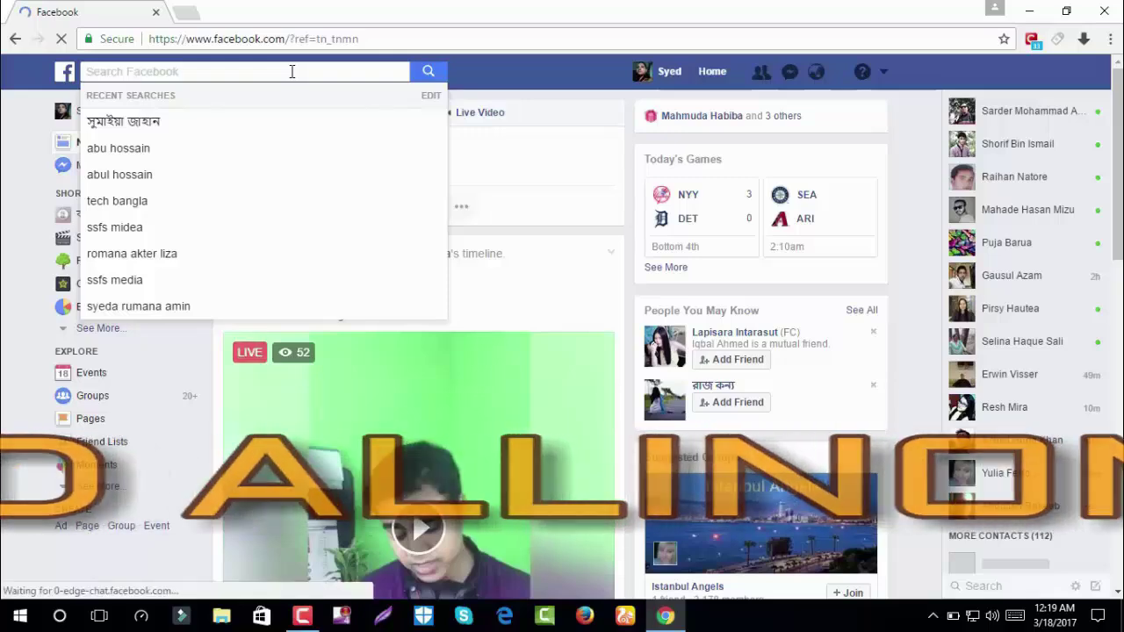
text(s)
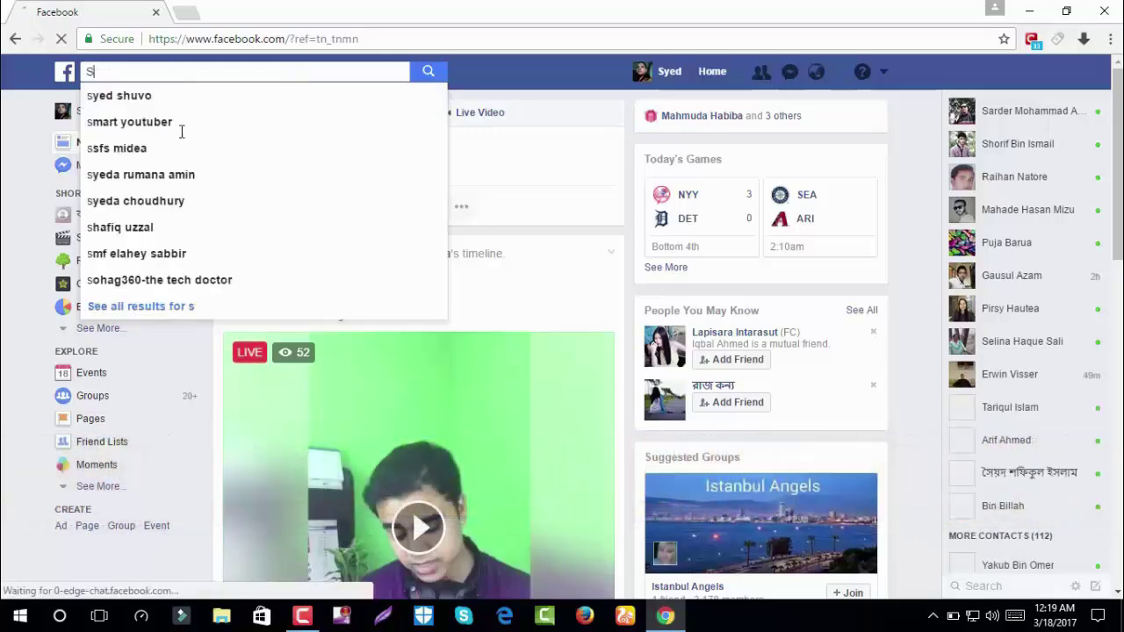
click(134, 156)
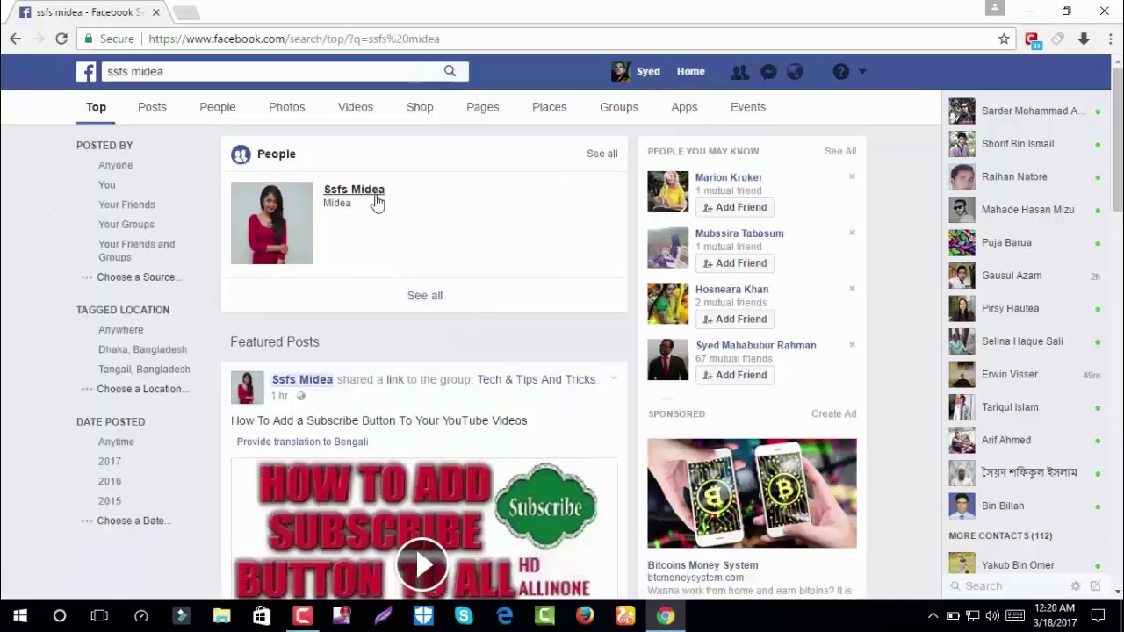
click(376, 200)
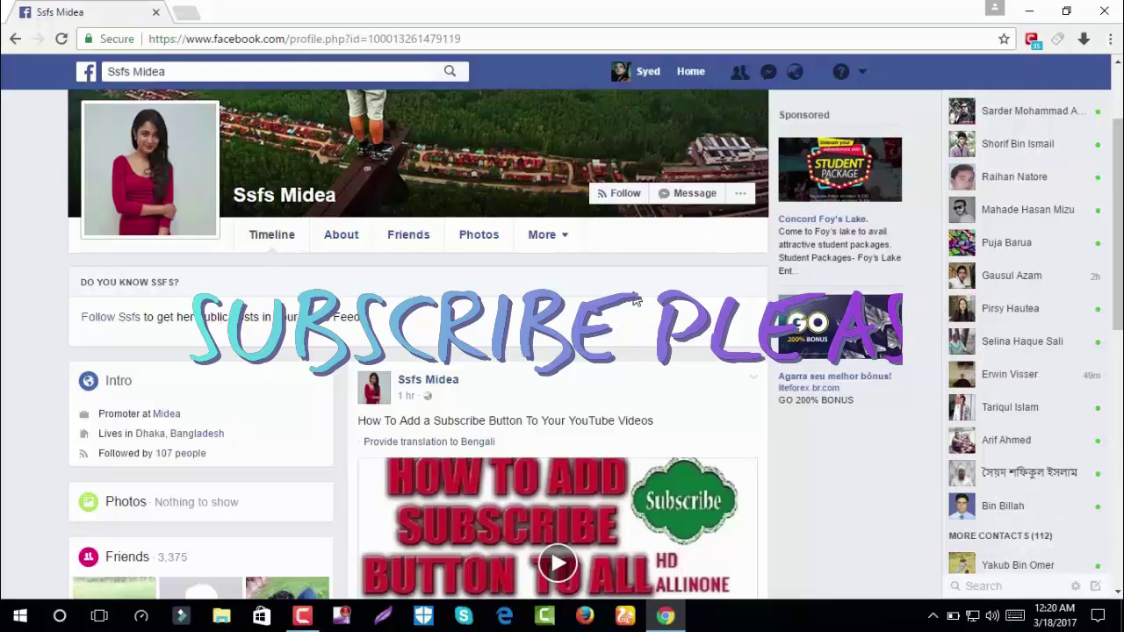
scroll(636, 302, down, 2)
scroll(633, 299, up, 2)
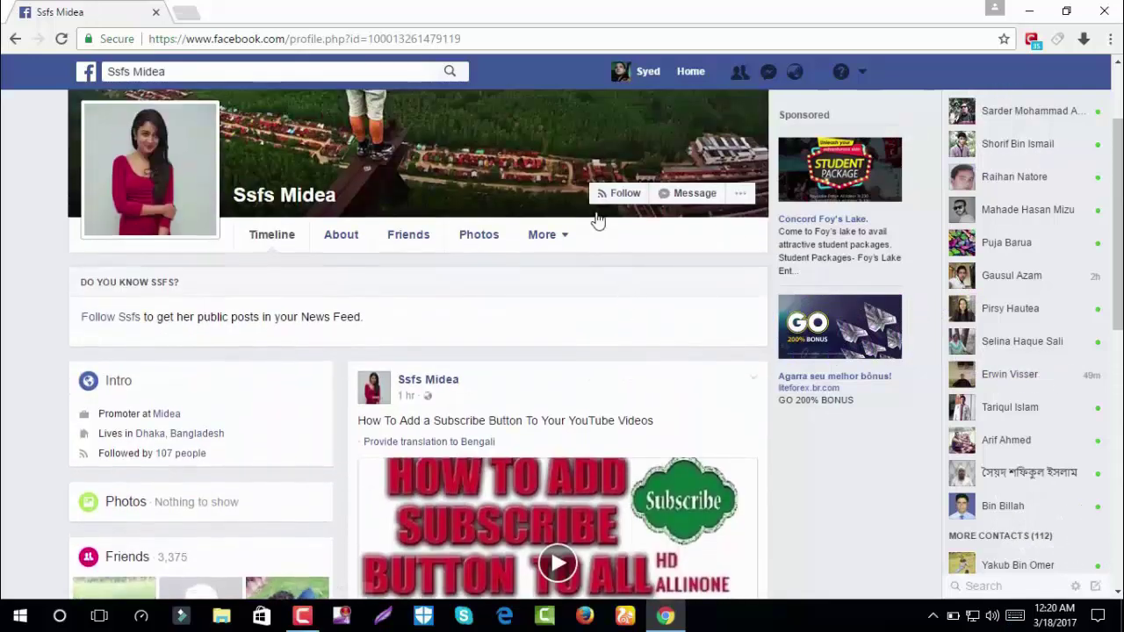
- Message Ssfs Midea from the profile, close the chat's Block Messages prompt unblocked, and reopen its options
click(705, 200)
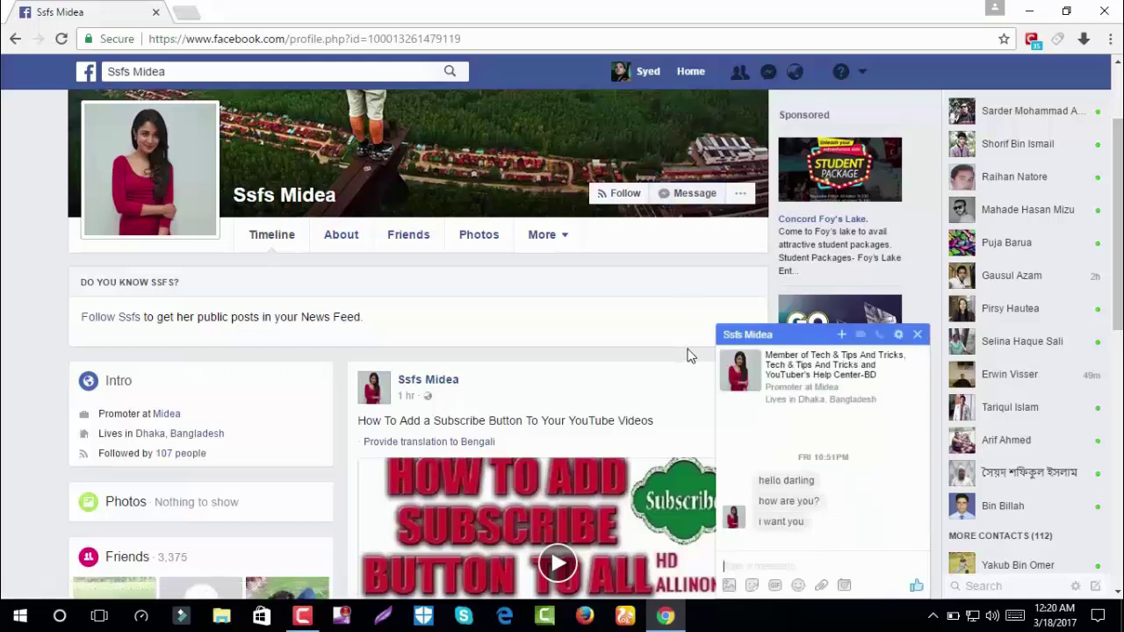
click(898, 336)
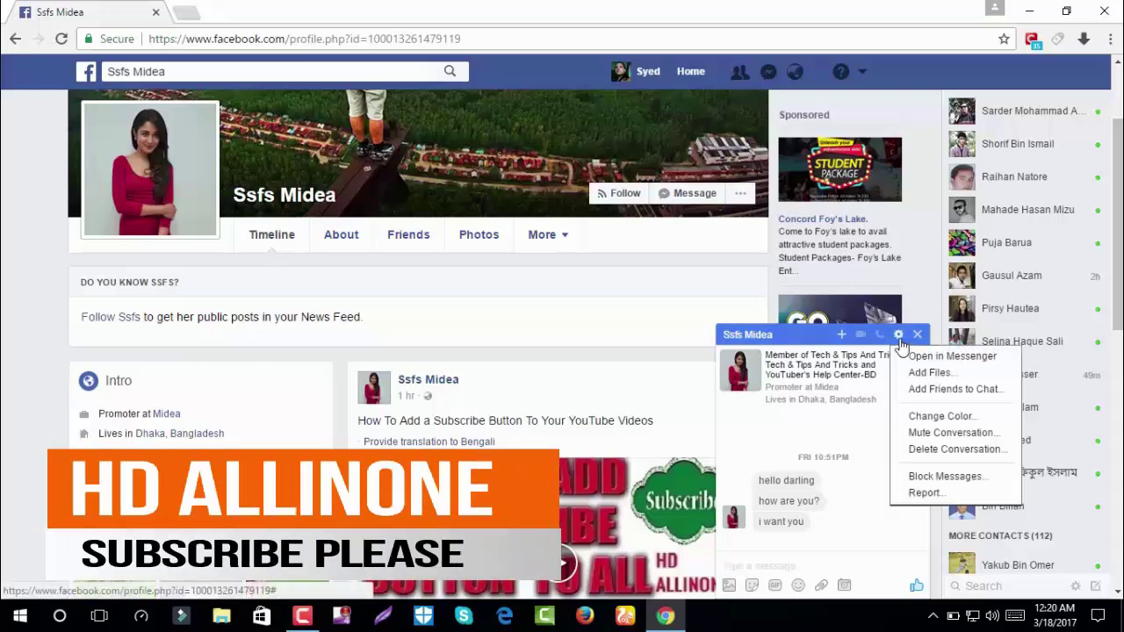
click(938, 479)
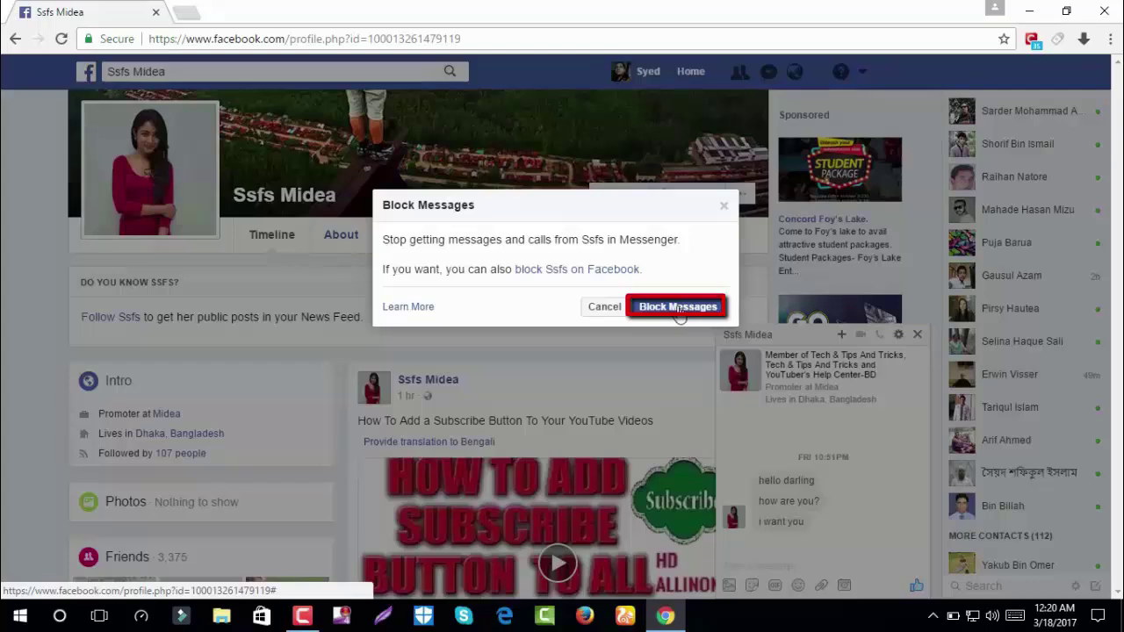
click(723, 209)
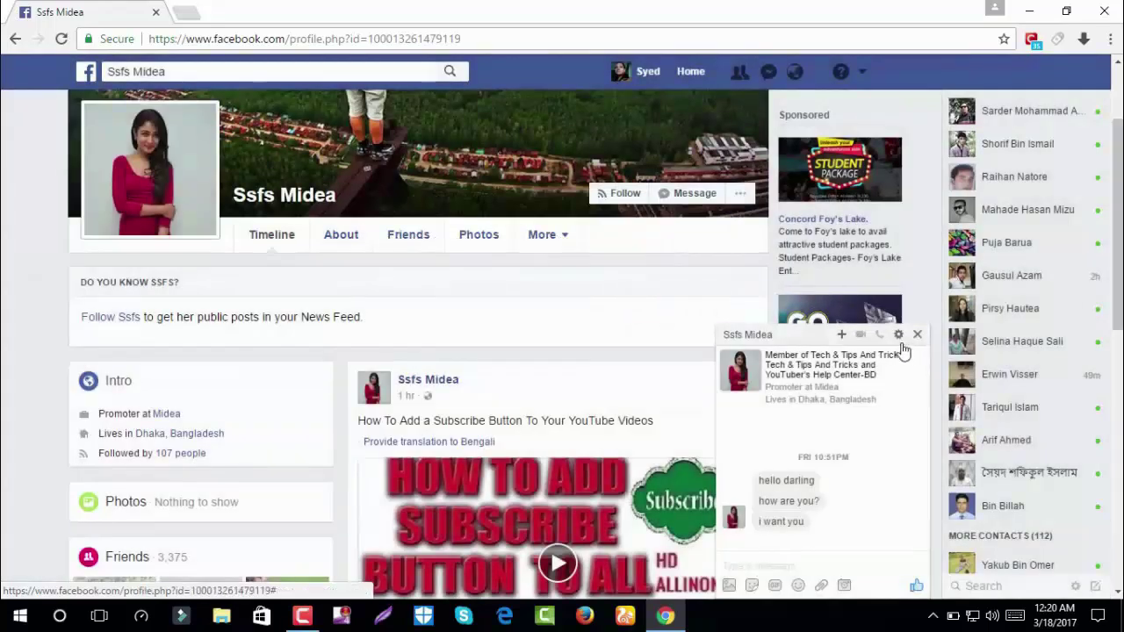
click(898, 337)
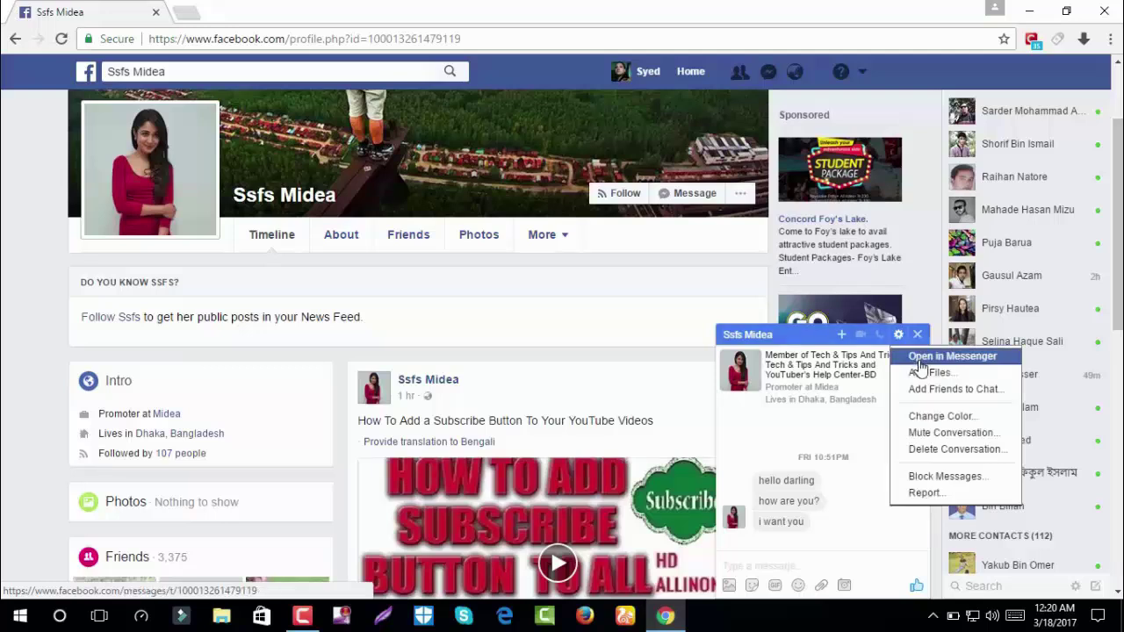
- Open the Ssfs Midea chat in Messenger, cancel Block Messages, view its details, then return Home
click(919, 360)
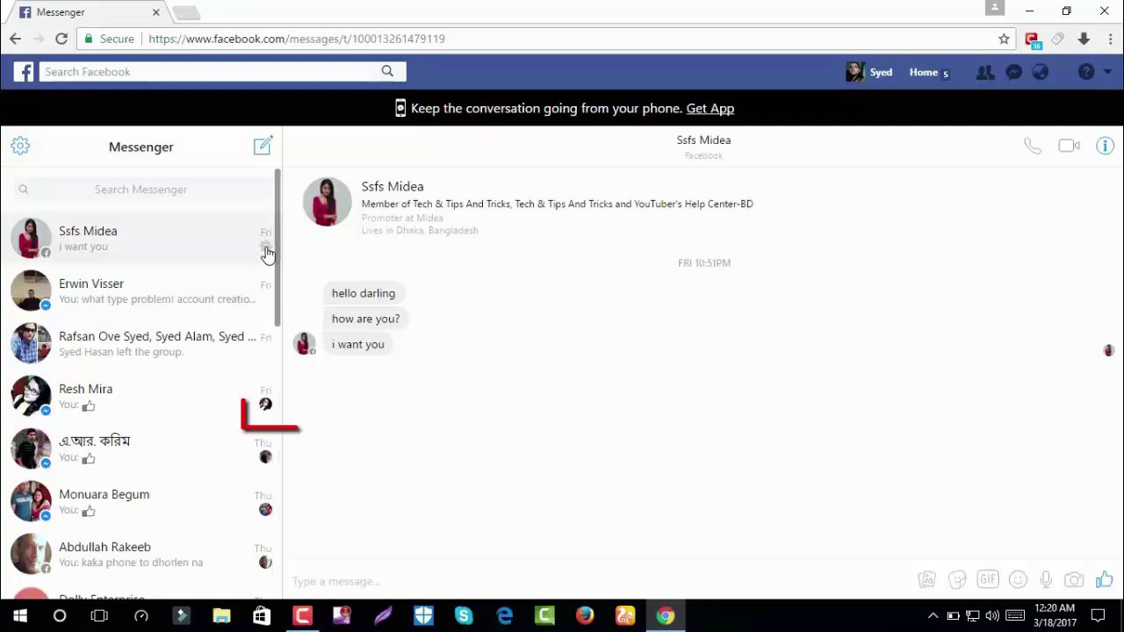
click(266, 250)
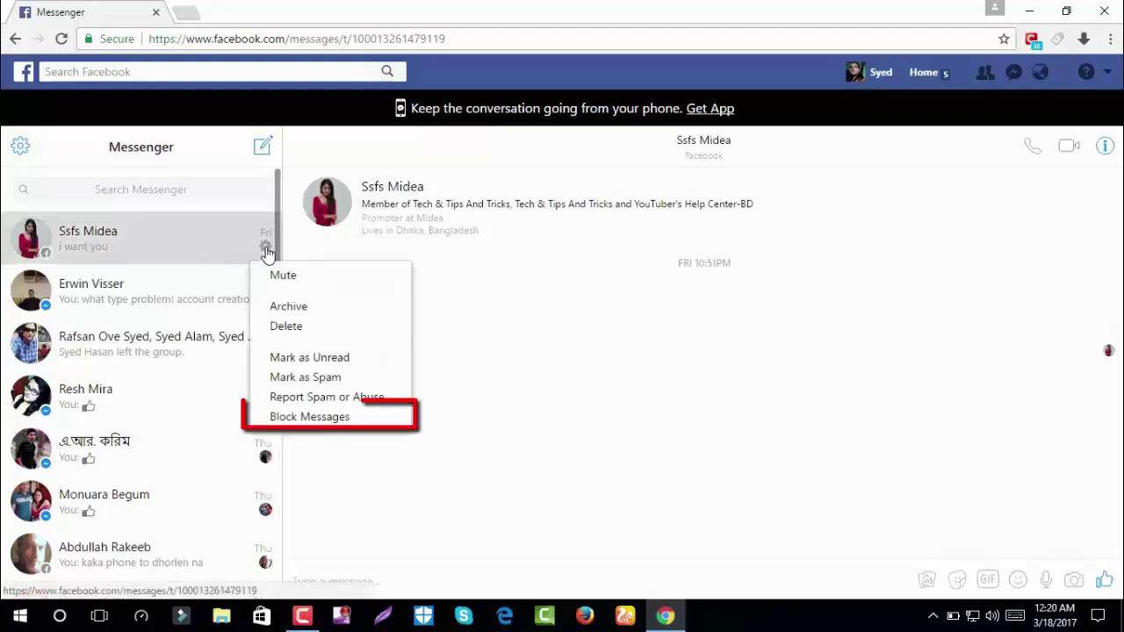
click(322, 421)
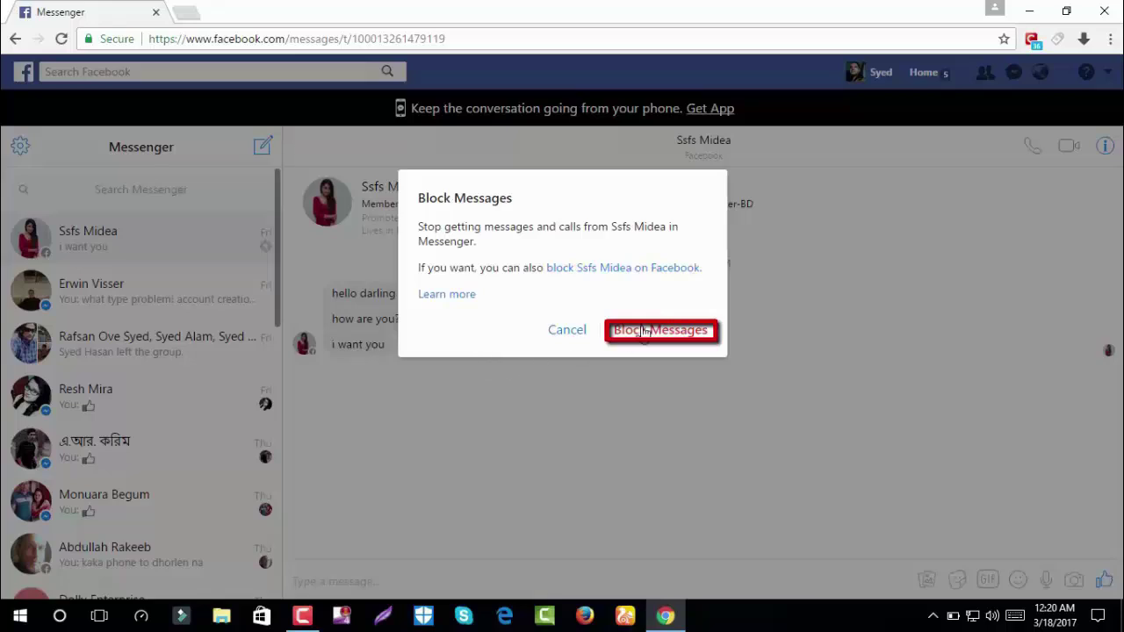
click(572, 339)
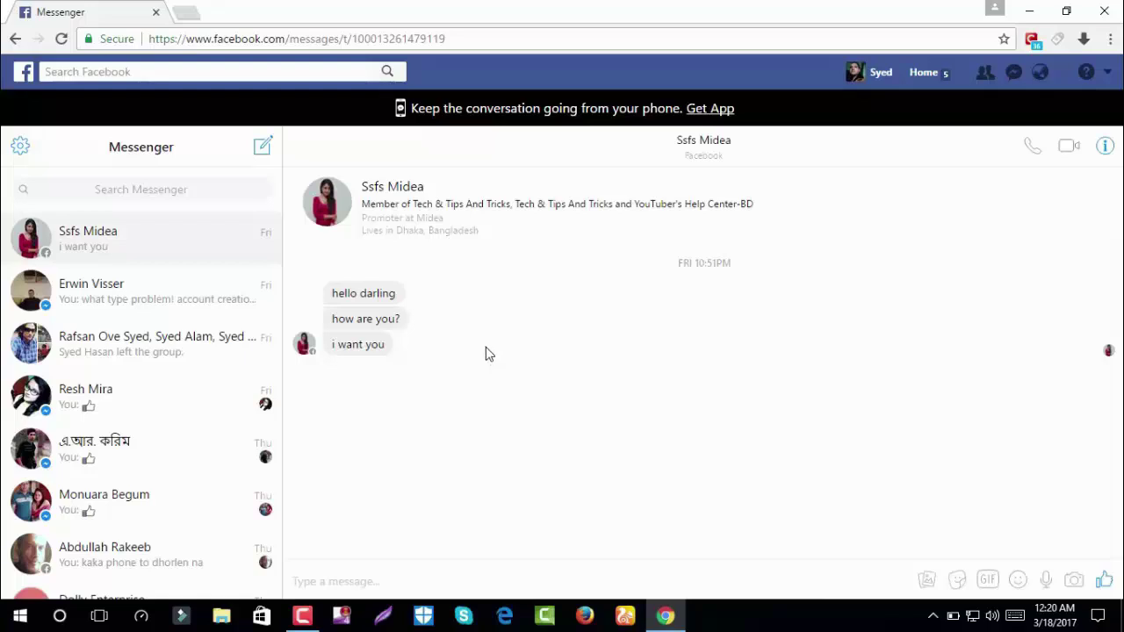
click(1105, 148)
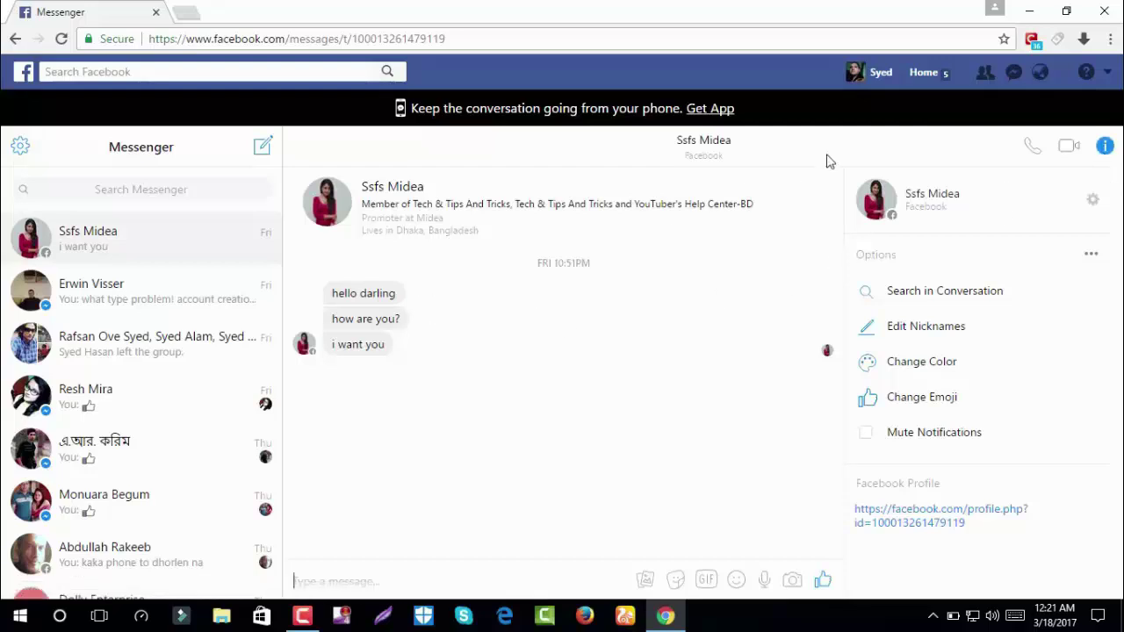
click(918, 77)
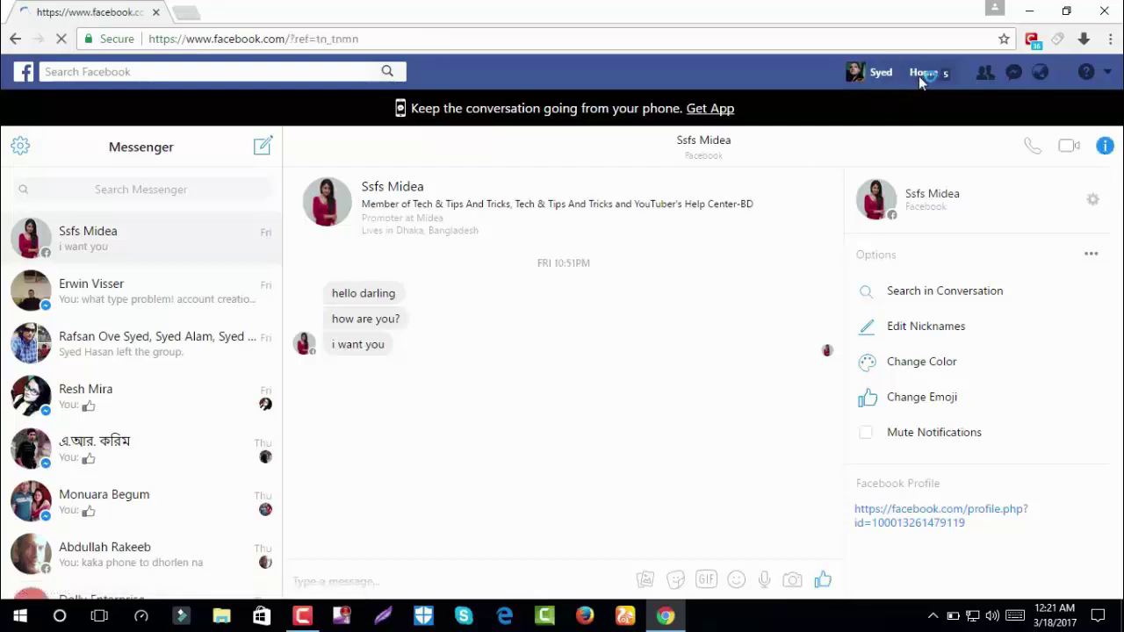